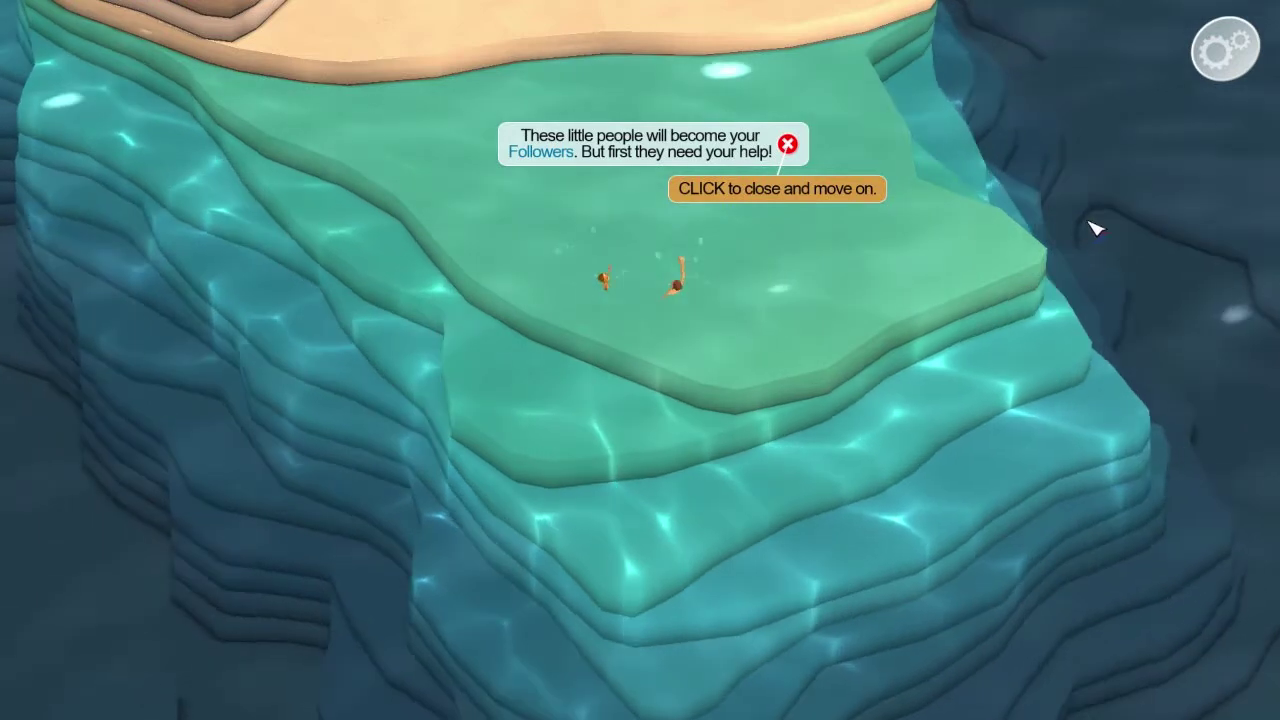
Step: Enable Developers Commentary in the settings and return to the followers tutorial hint
left_click(1224, 50)
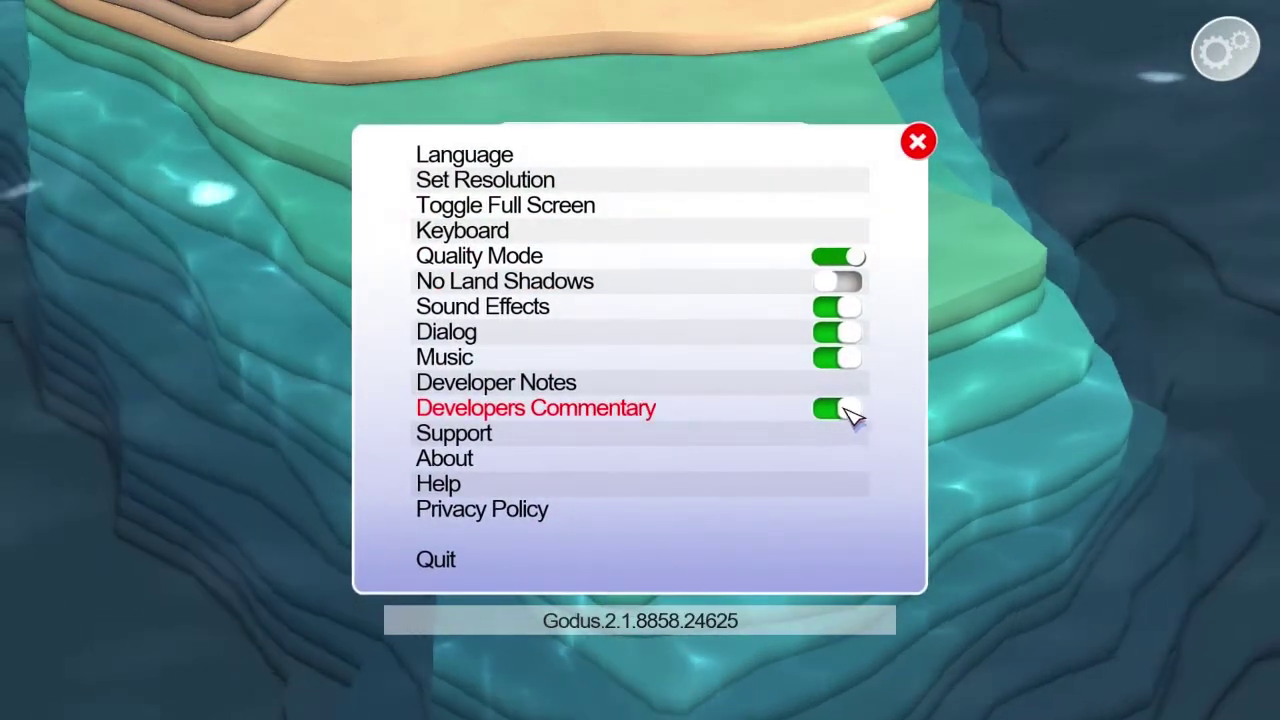
left_click(918, 142)
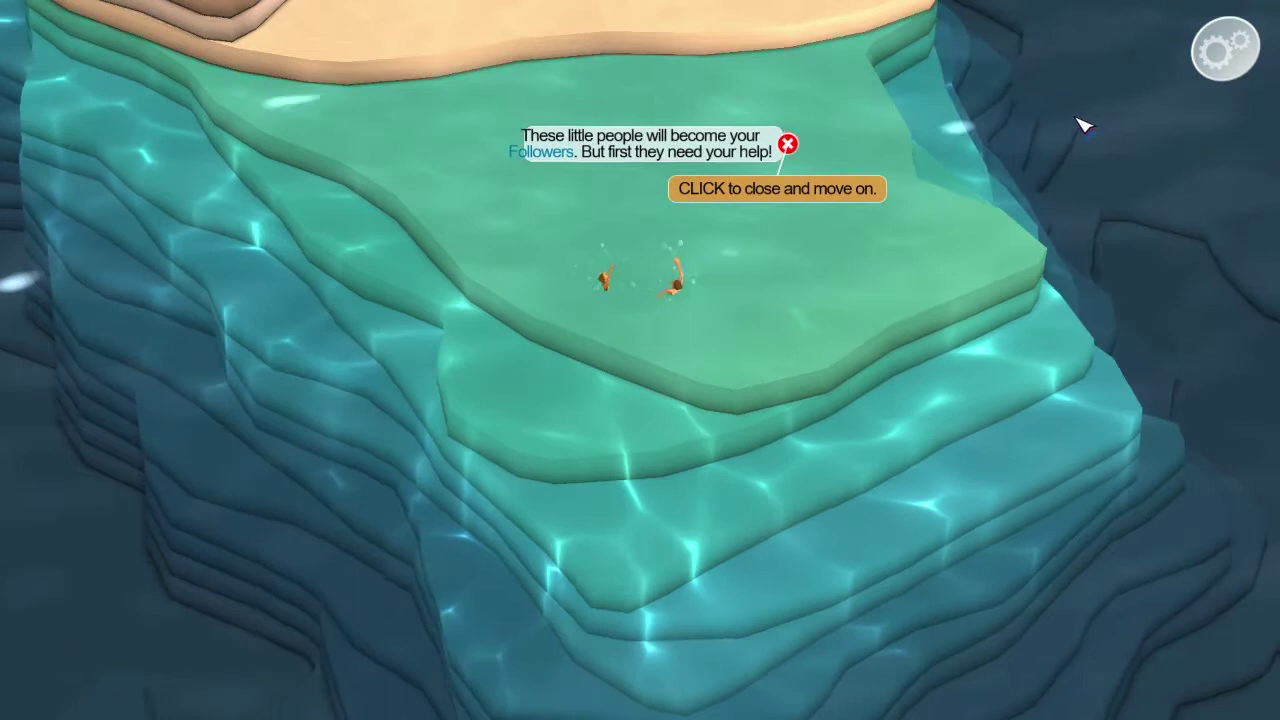
left_click(1225, 47)
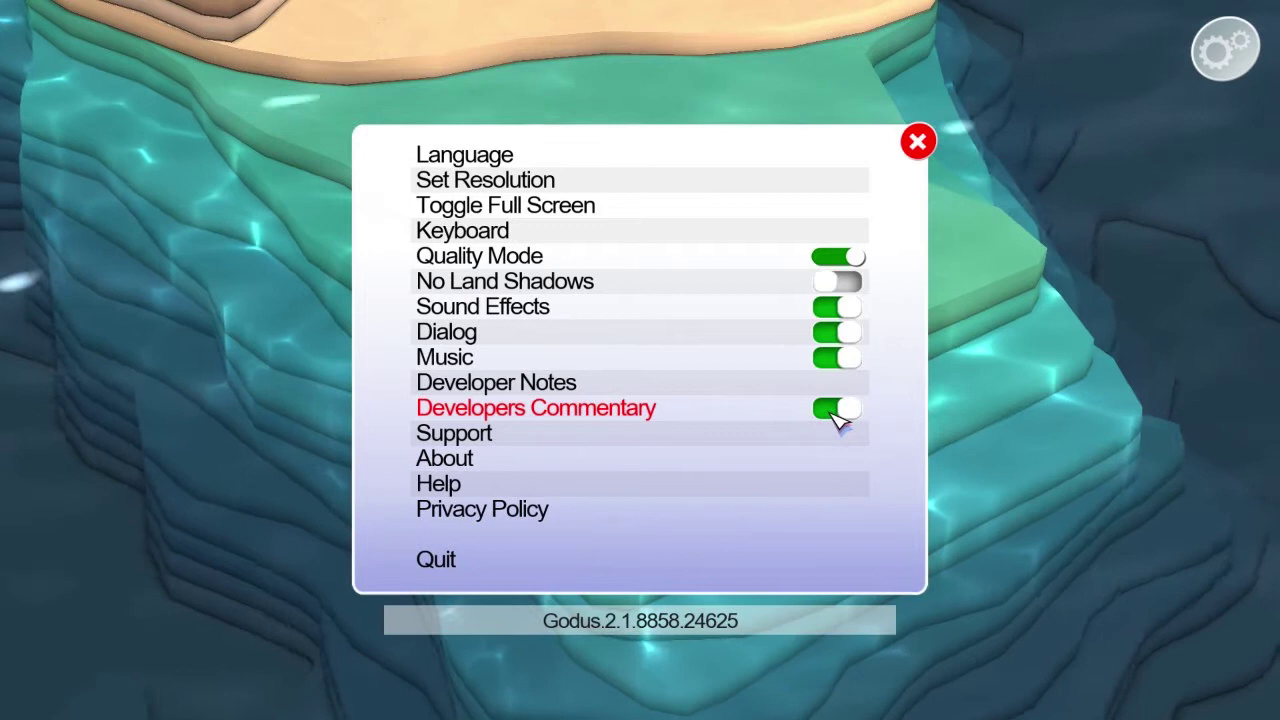
left_click(918, 142)
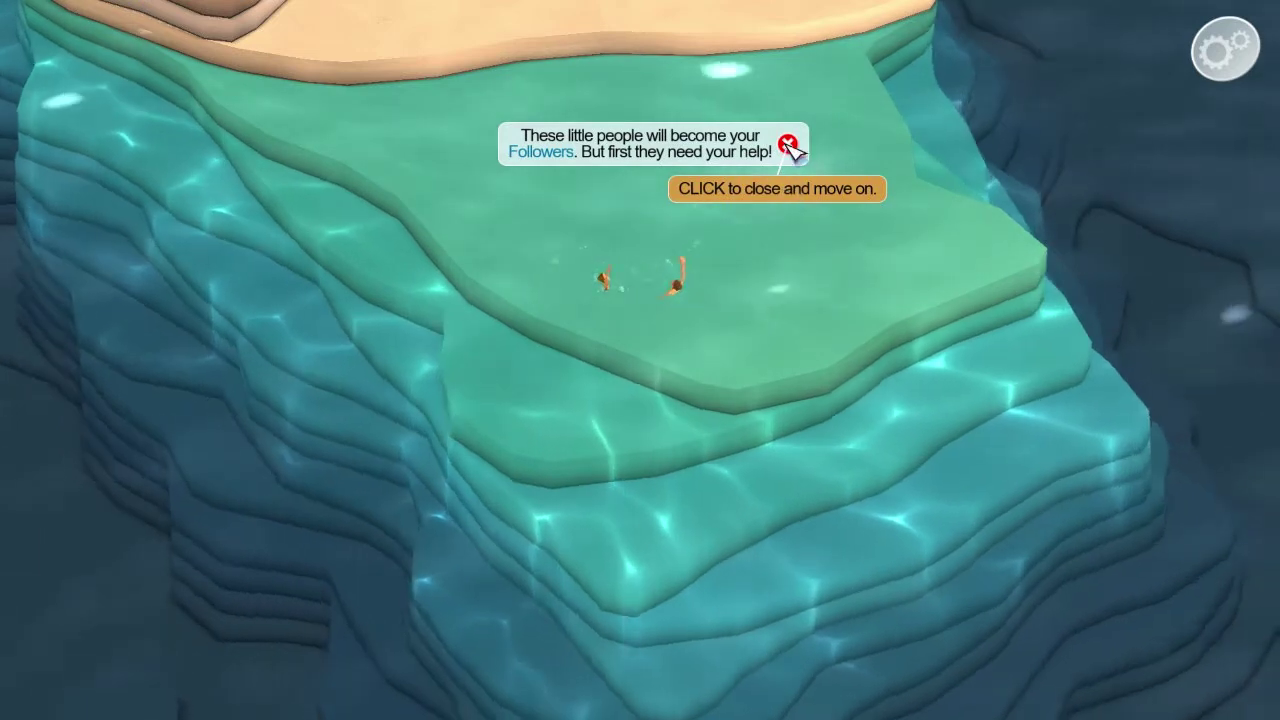
Step: Dismiss the Followers hint and the 'If they reach land they'll be safe' hint
left_click(793, 189)
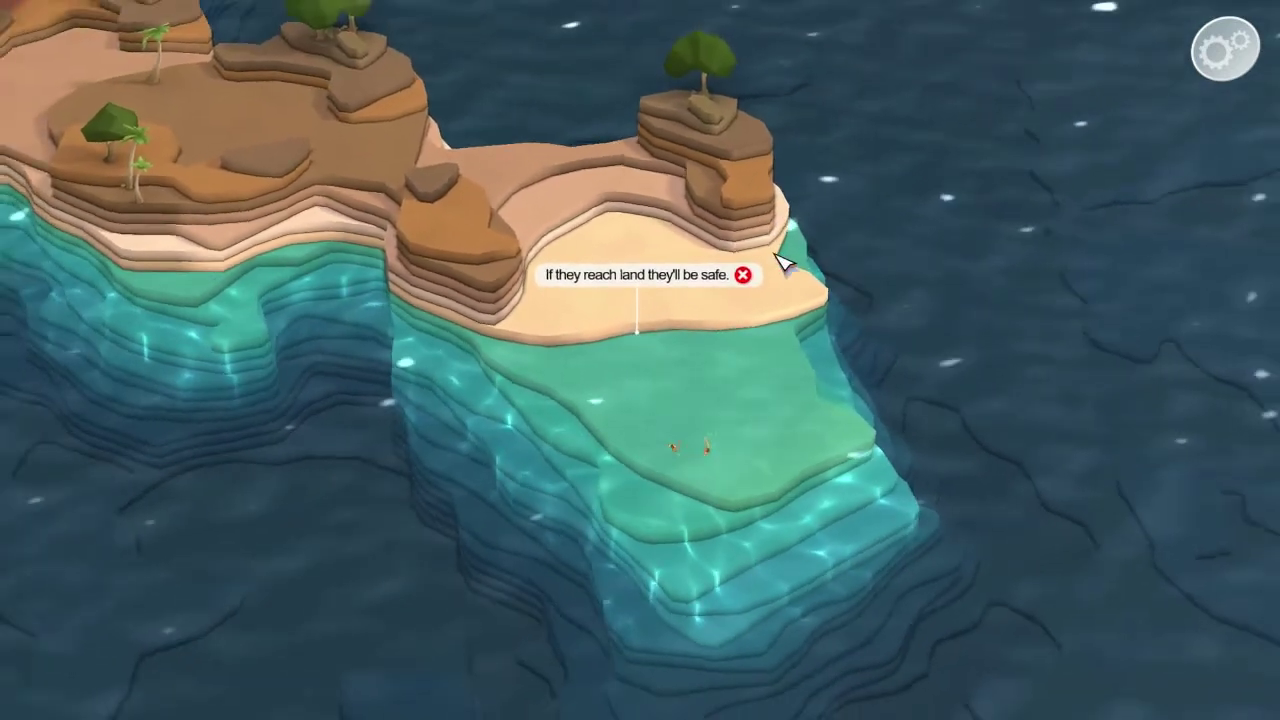
left_click(740, 279)
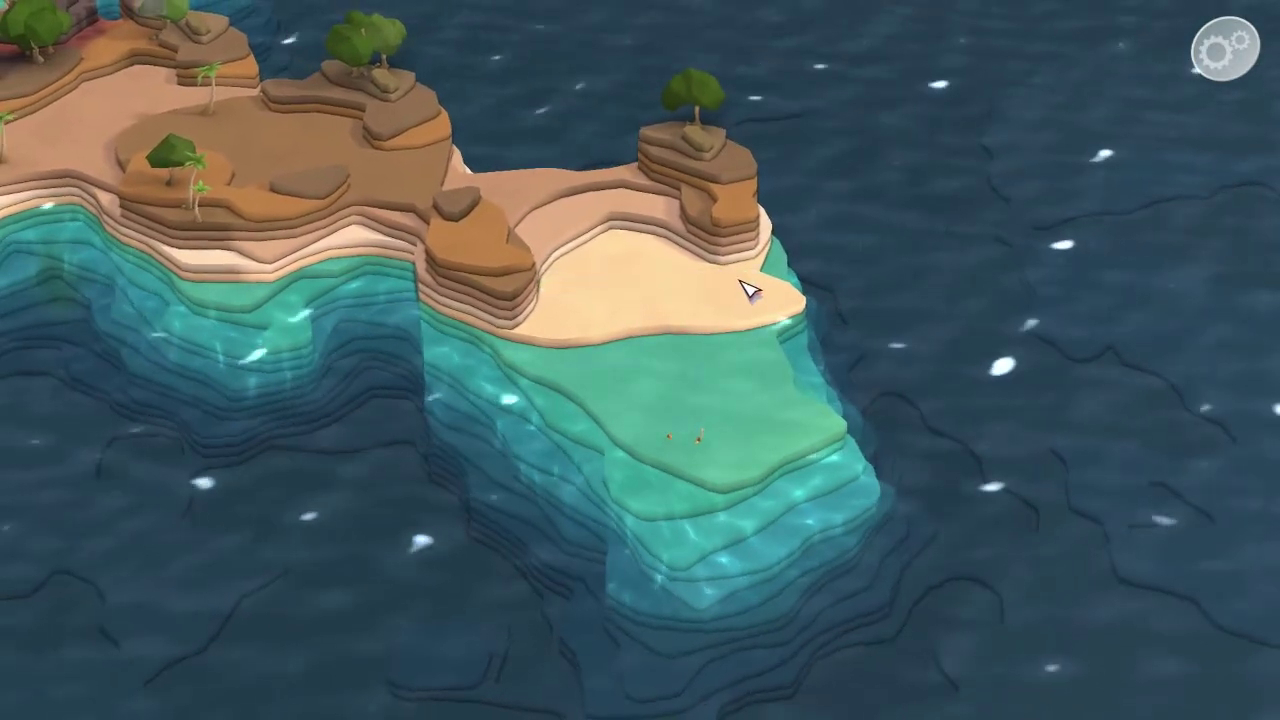